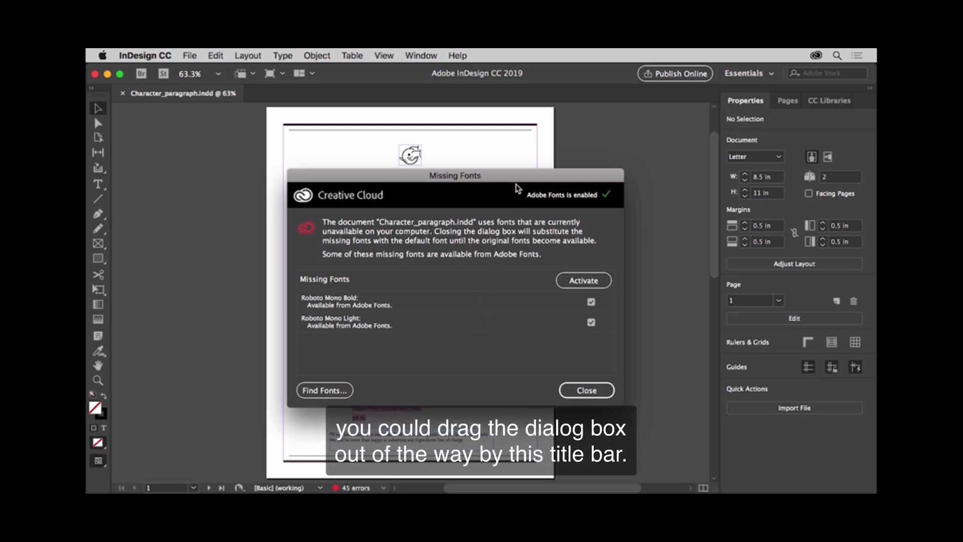
Step: Move the Missing Fonts notice aside and activate both Roboto Mono fonts from Adobe Fonts
drag(520, 176, 643, 190)
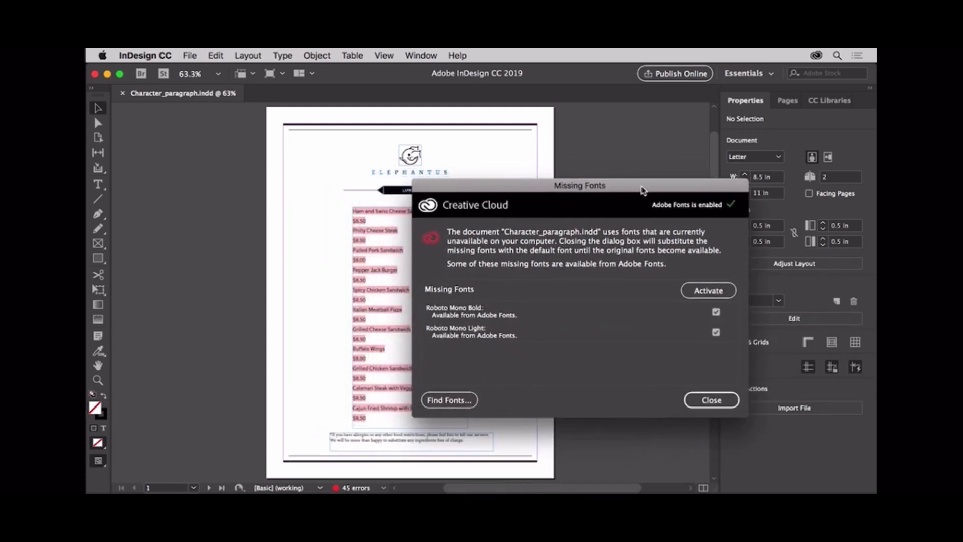
click(696, 294)
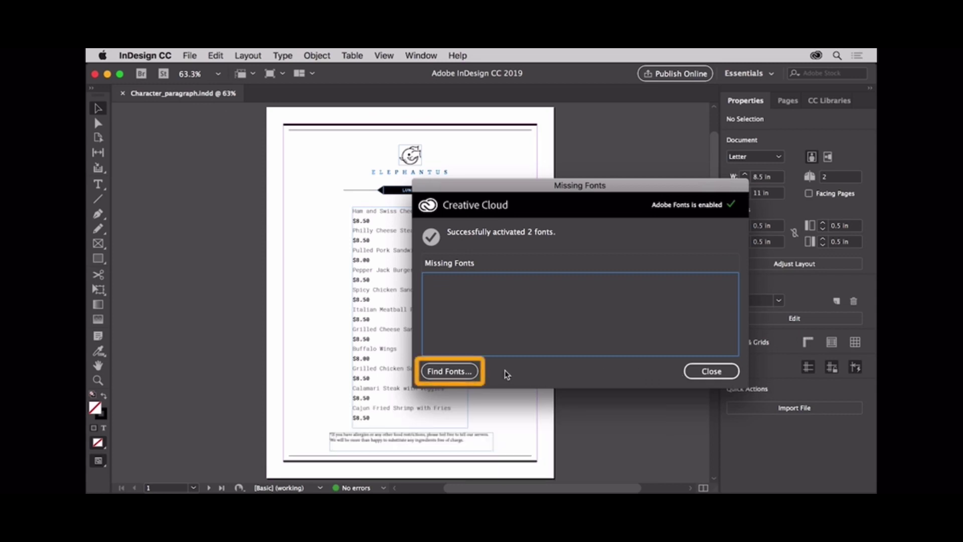
Step: Review the document's fonts in Find Font, selecting Roboto Mono Bold, then close the dialog
click(467, 372)
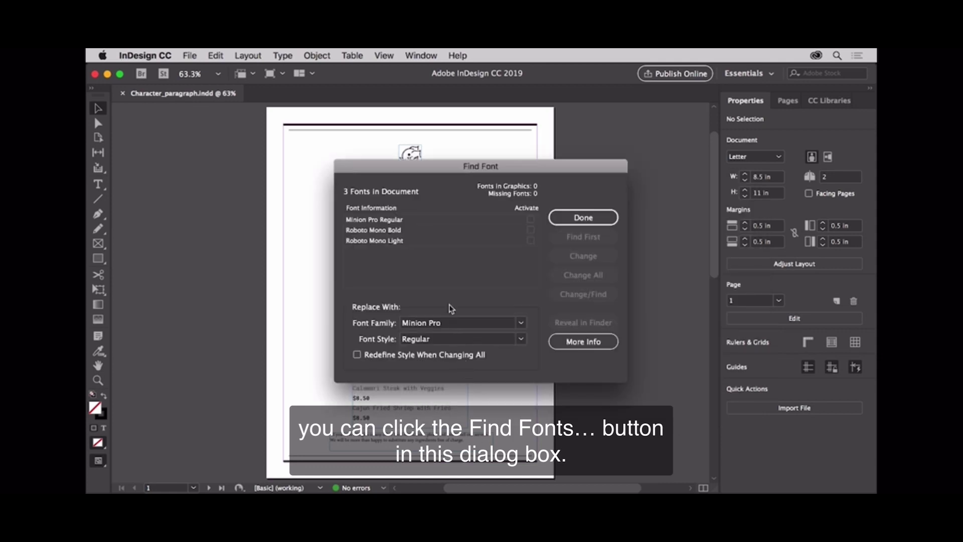
click(460, 232)
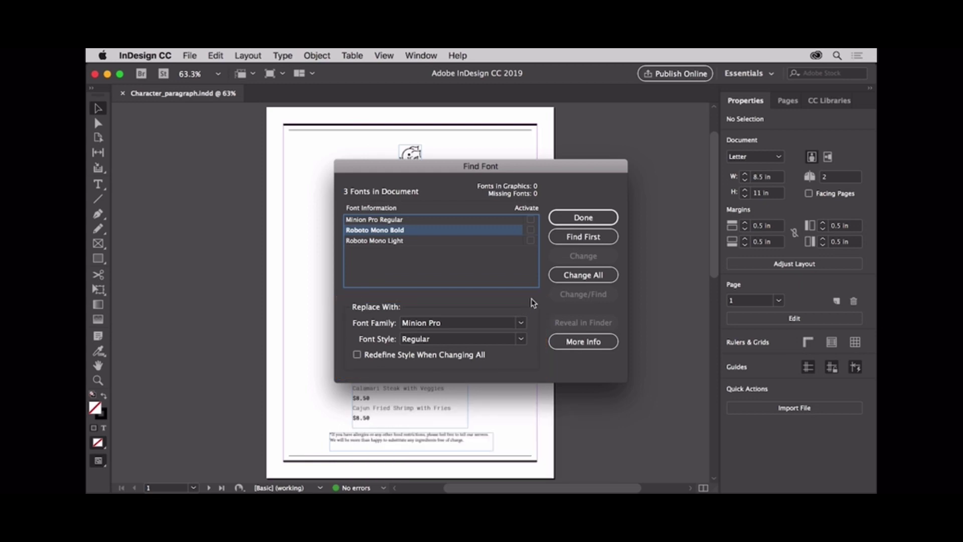
click(556, 277)
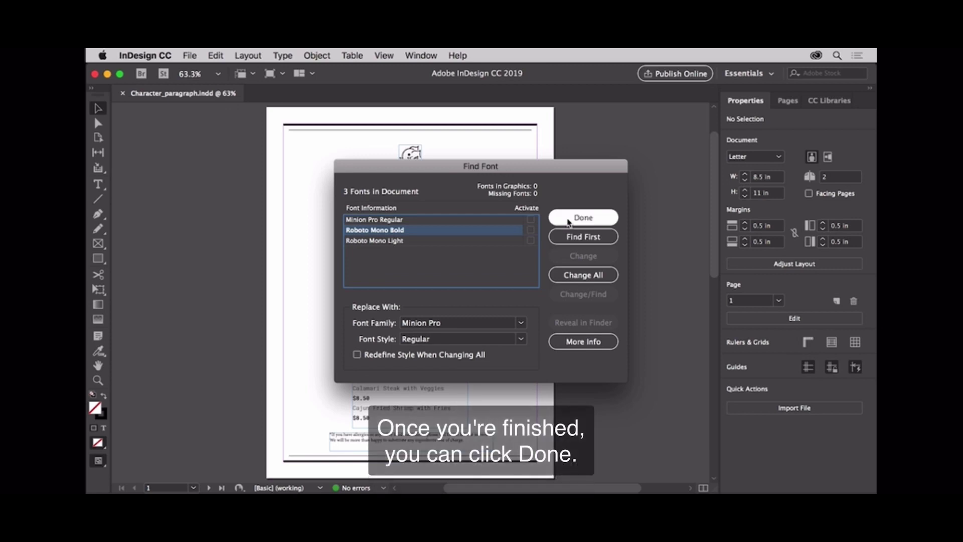
click(569, 222)
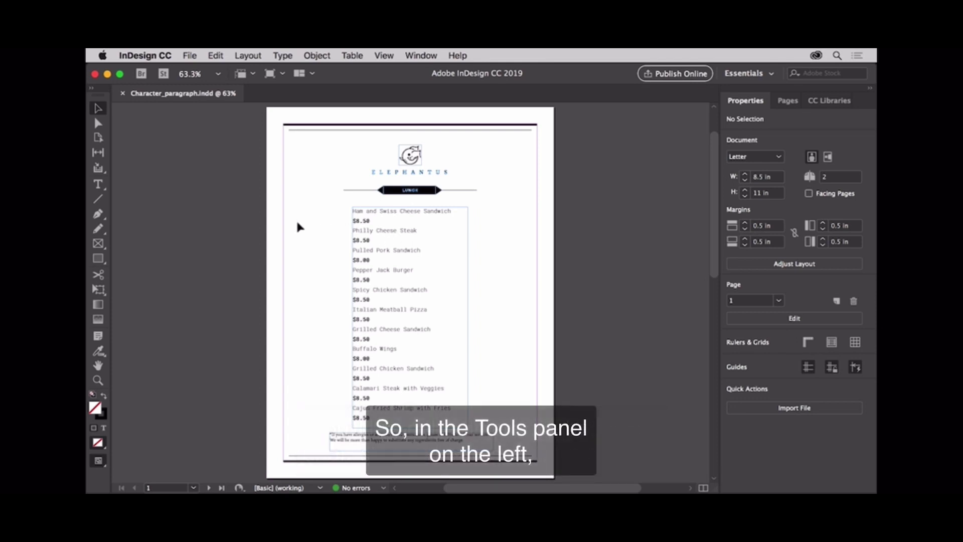
Step: Place the Type cursor in the allergy footnote and zoom in to 150%
click(100, 185)
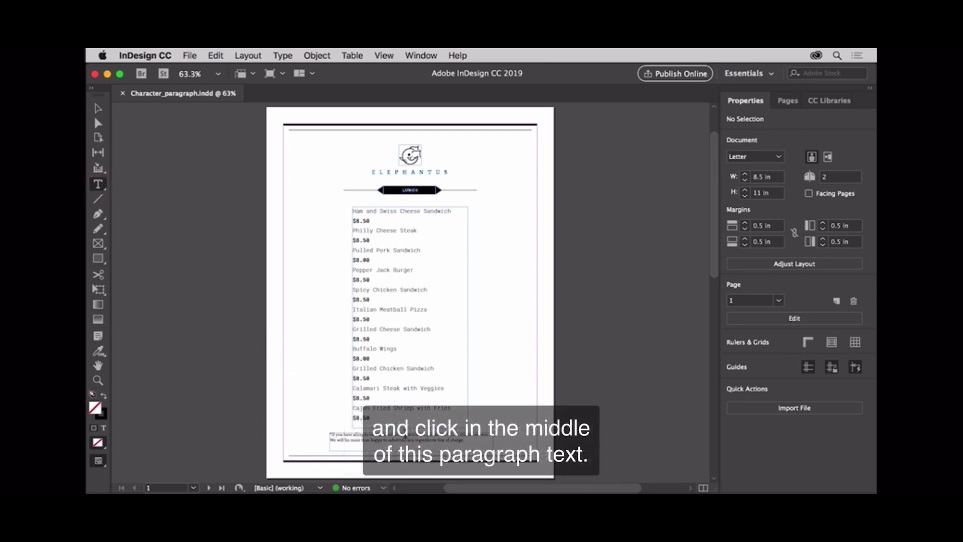
click(405, 438)
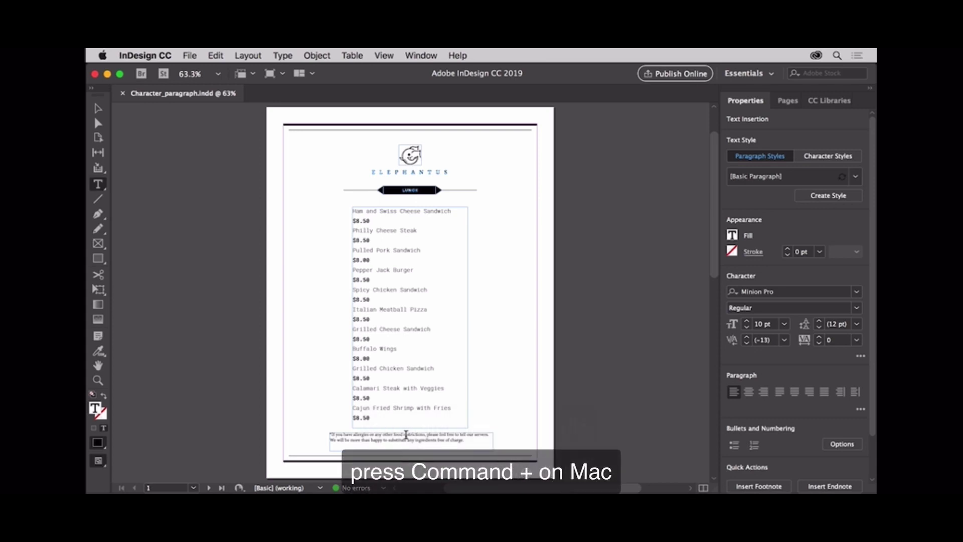
key(super+equal)
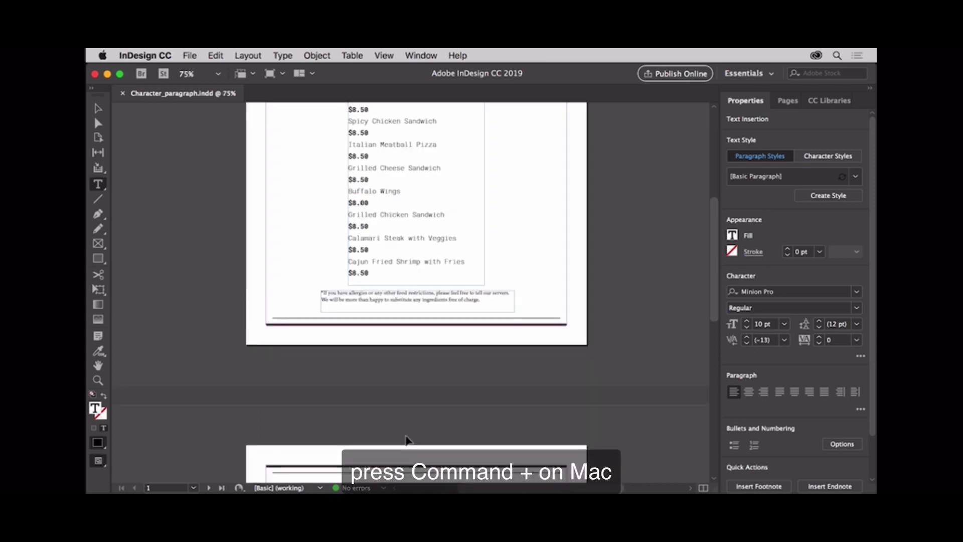
key(super+equal)
key(super+equal)
key(super+equal)
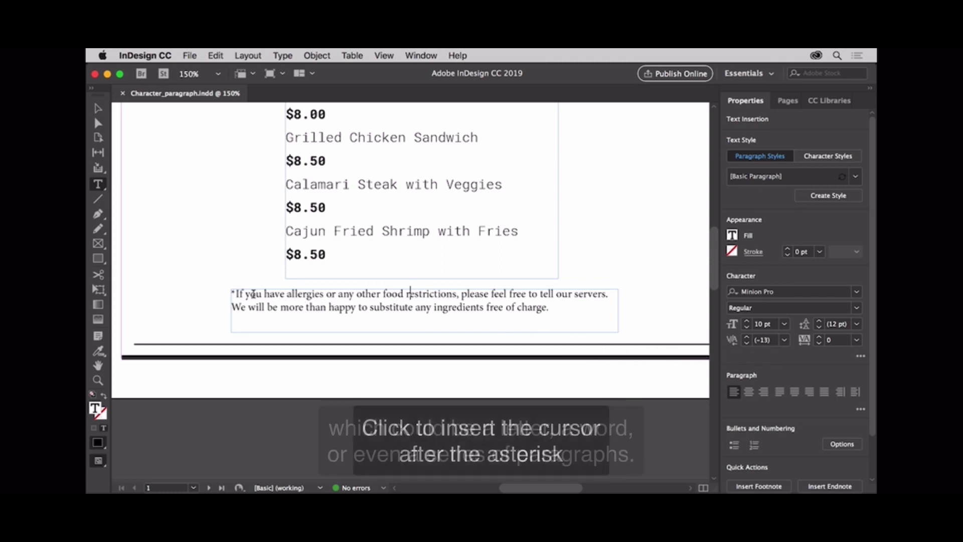
Step: Set the kerning after the footnote's asterisk to 200
click(234, 294)
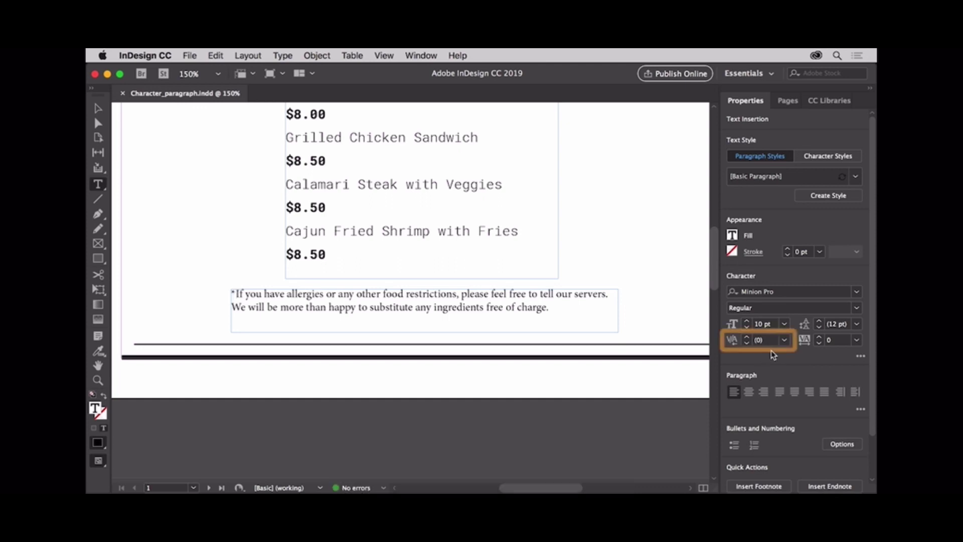
click(785, 341)
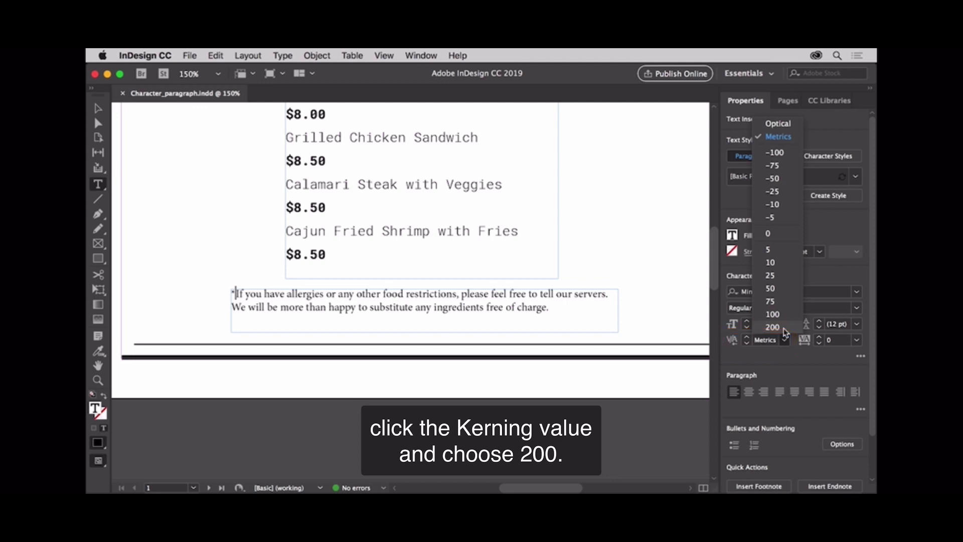
click(784, 330)
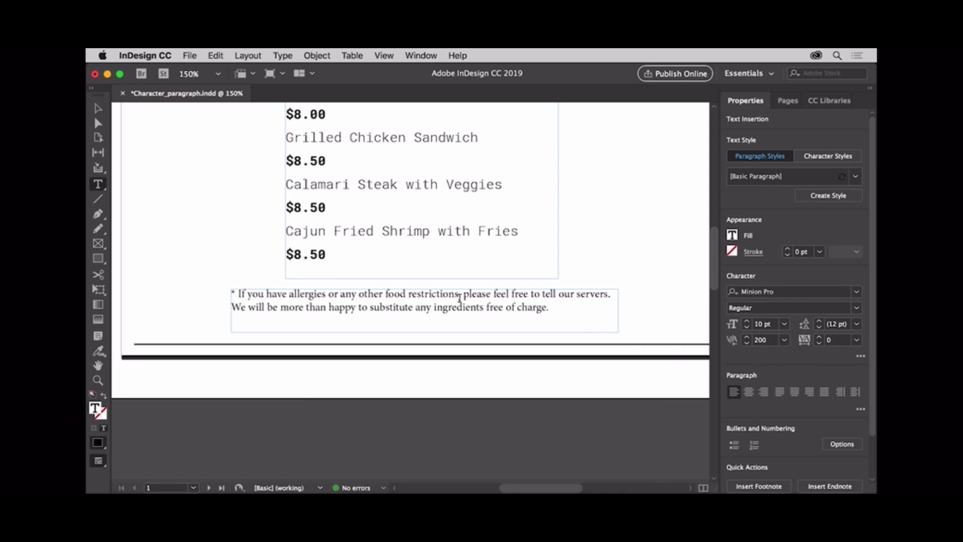
Step: Select the whole footnote paragraph and set its leading to 14 pt
triple_click(426, 296)
click(425, 296)
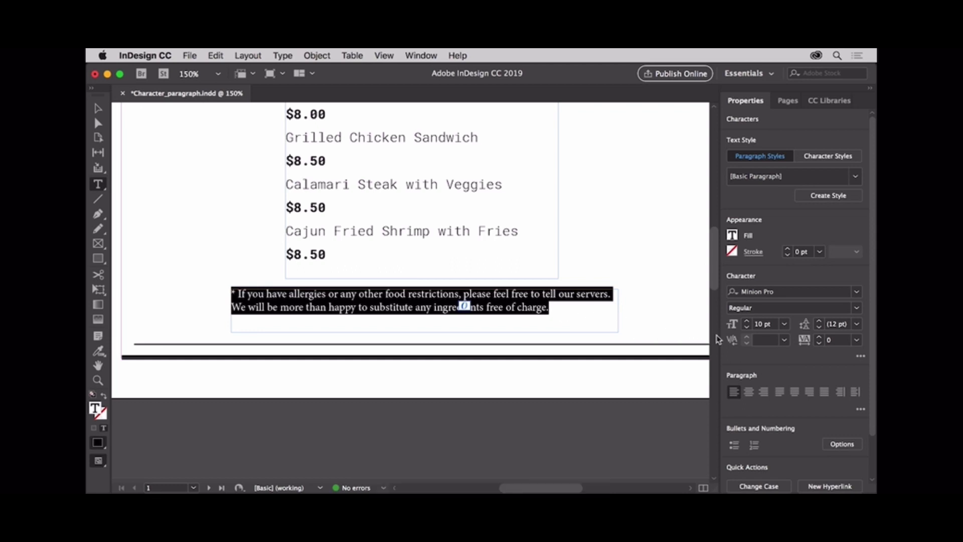
click(856, 325)
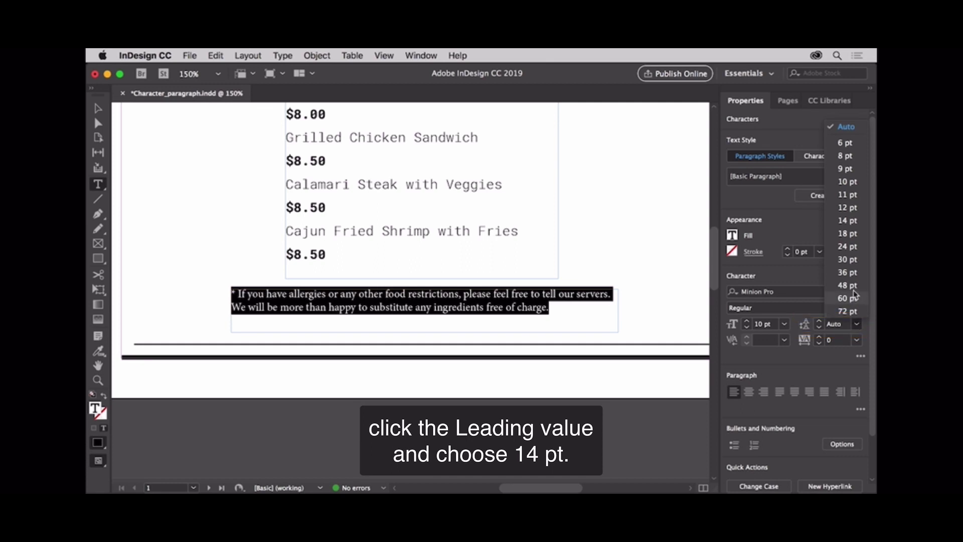
click(846, 221)
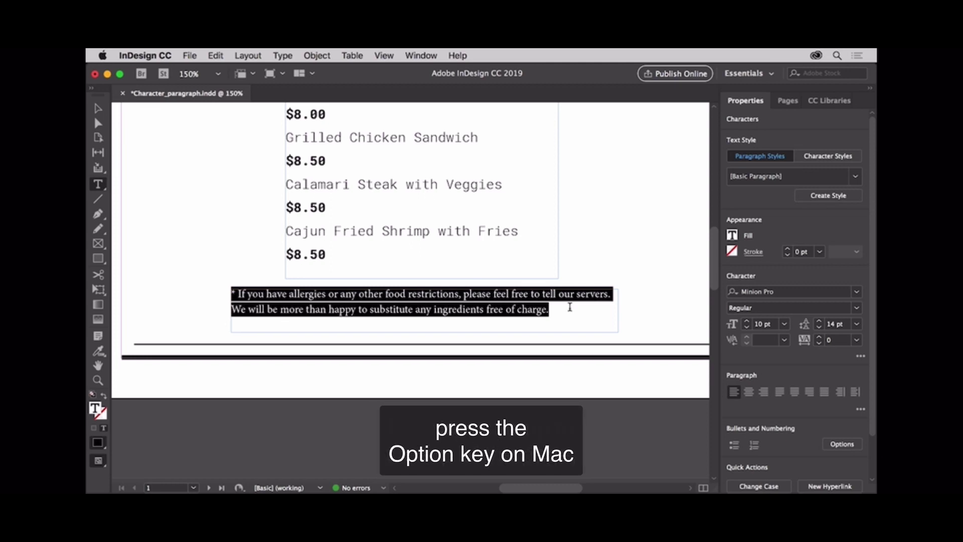
Step: Pan up with the temporary Hand tool to show the ELEPHANTUS heading and first items
key(alt)
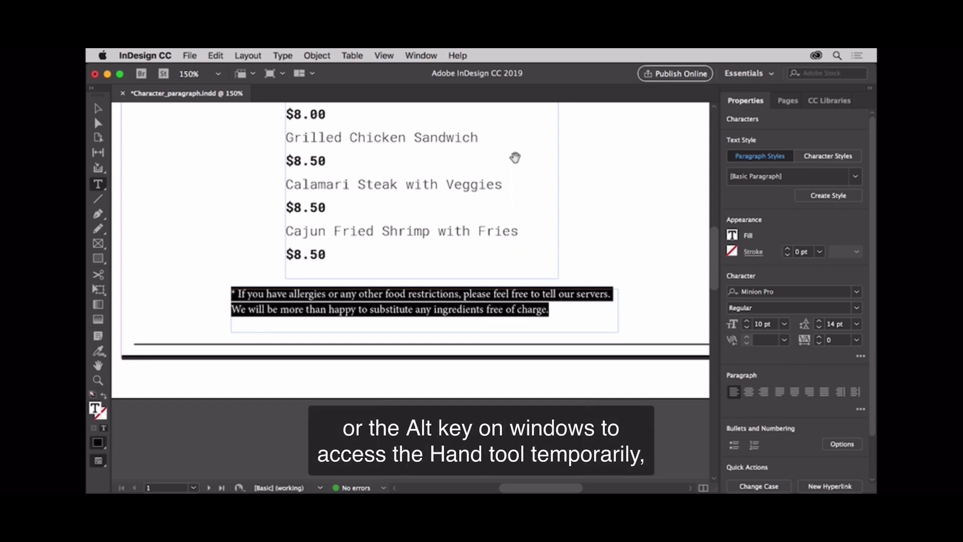
drag(512, 170, 516, 421)
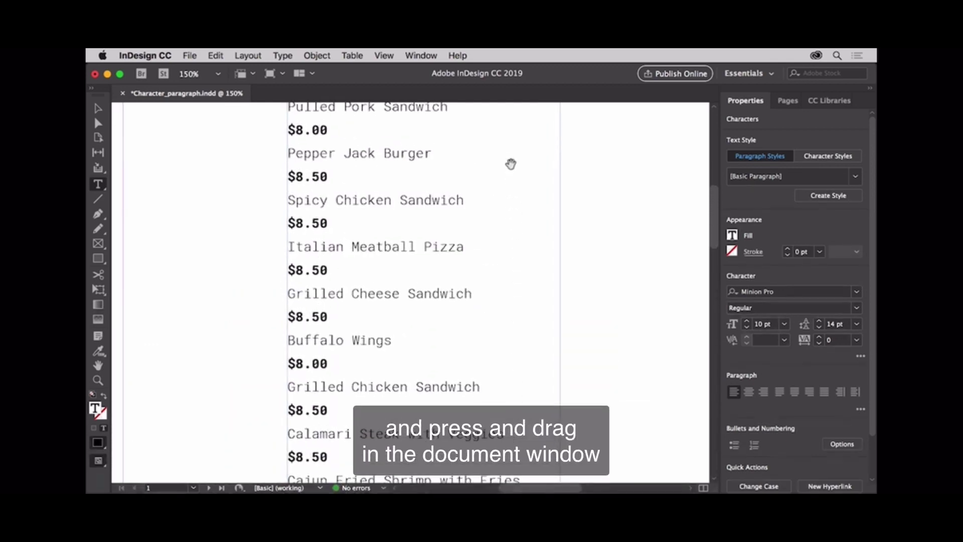
drag(509, 150, 503, 359)
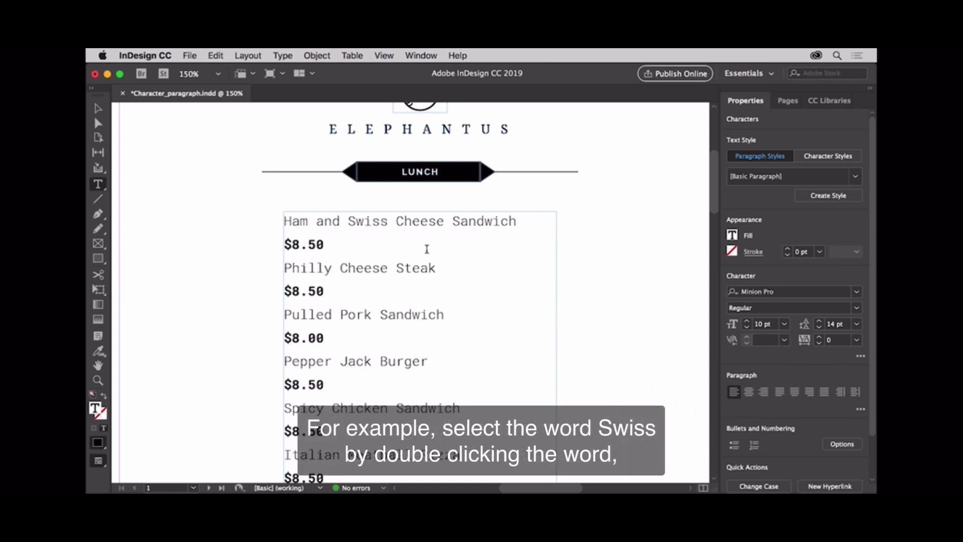
Step: Select the word Swiss and center-align the Ham and Swiss Cheese Sandwich line
click(379, 222)
double_click(379, 221)
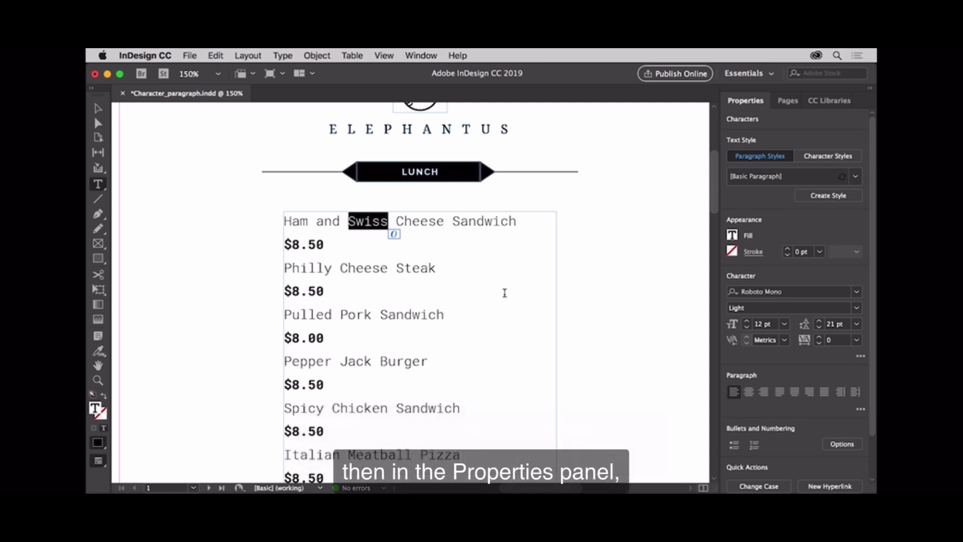
click(749, 394)
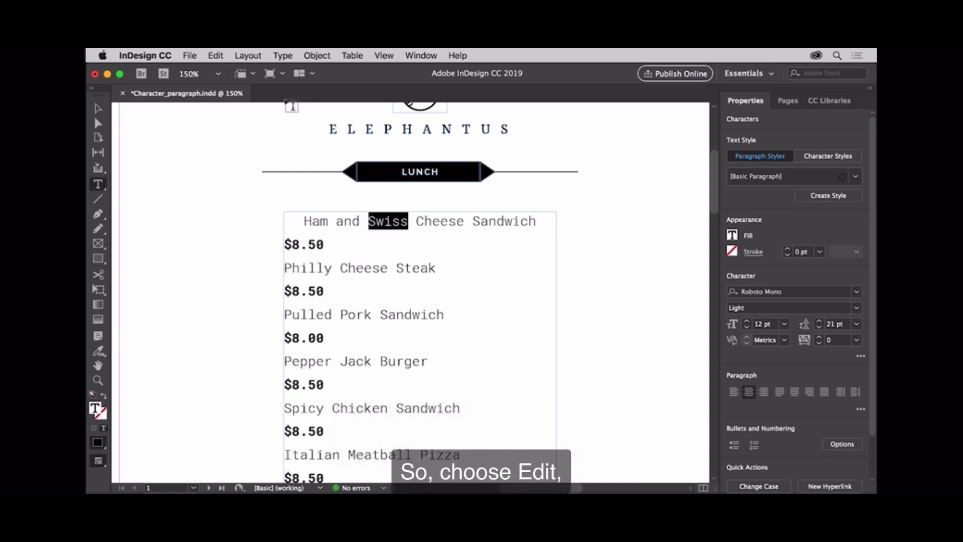
Step: Select all menu text with Edit > Select All and center-align it
click(222, 56)
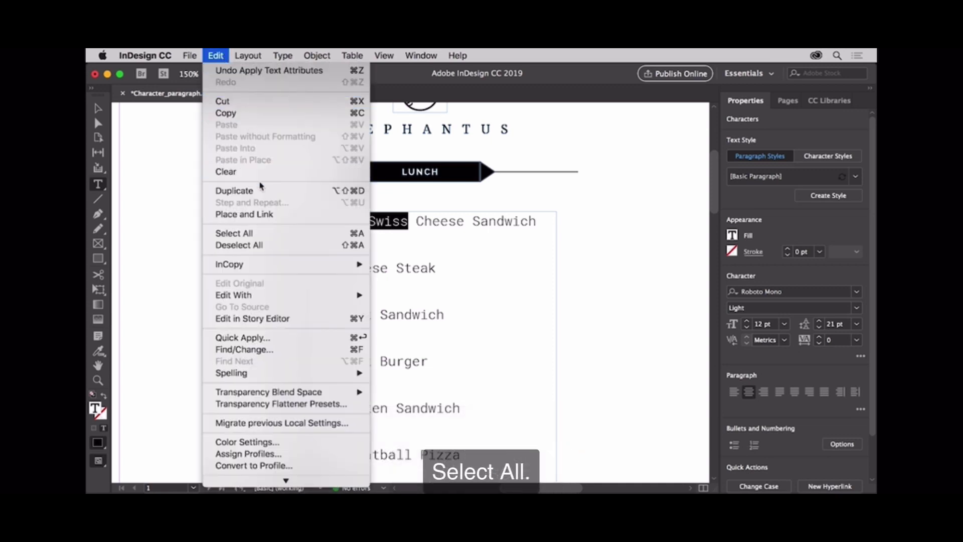
click(270, 236)
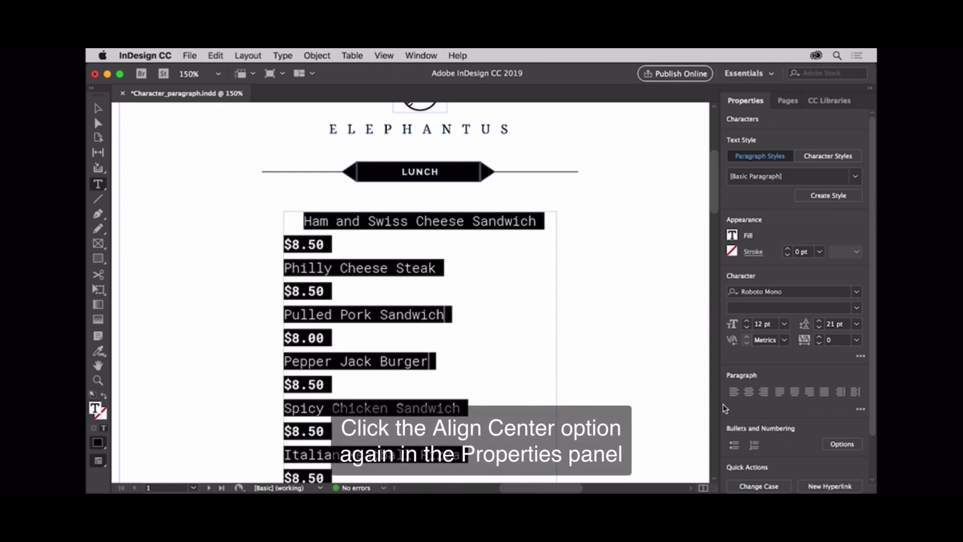
click(749, 393)
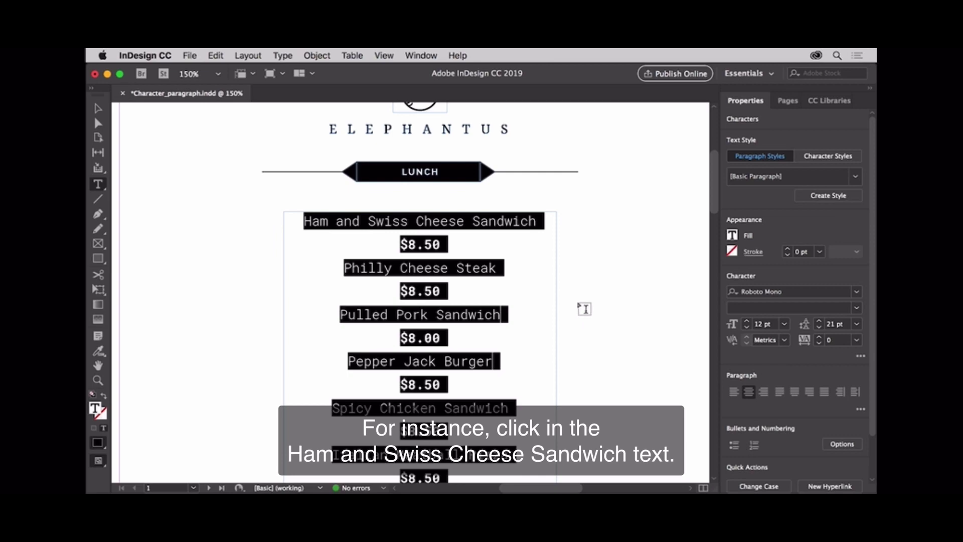
Step: Deselect the text and turn on Type > Show Hidden Characters
click(432, 216)
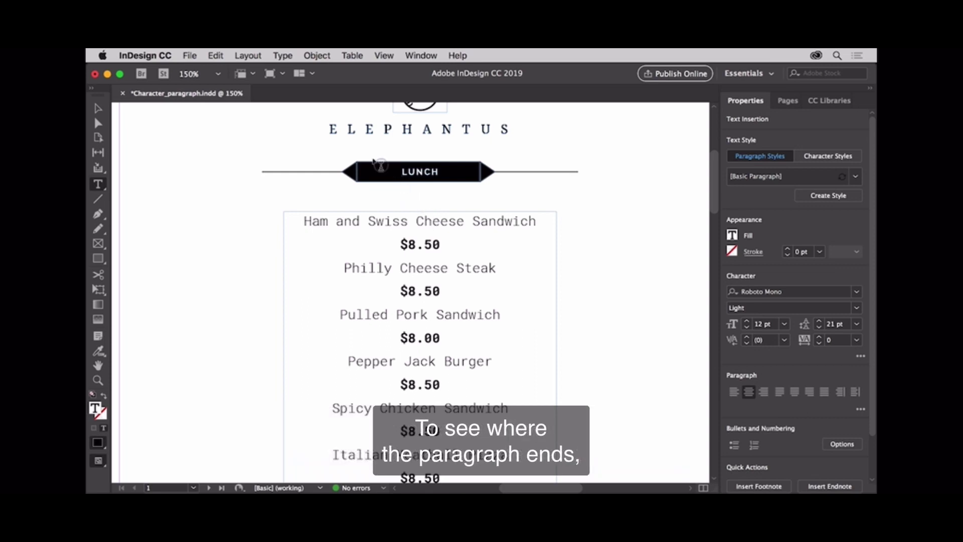
click(288, 56)
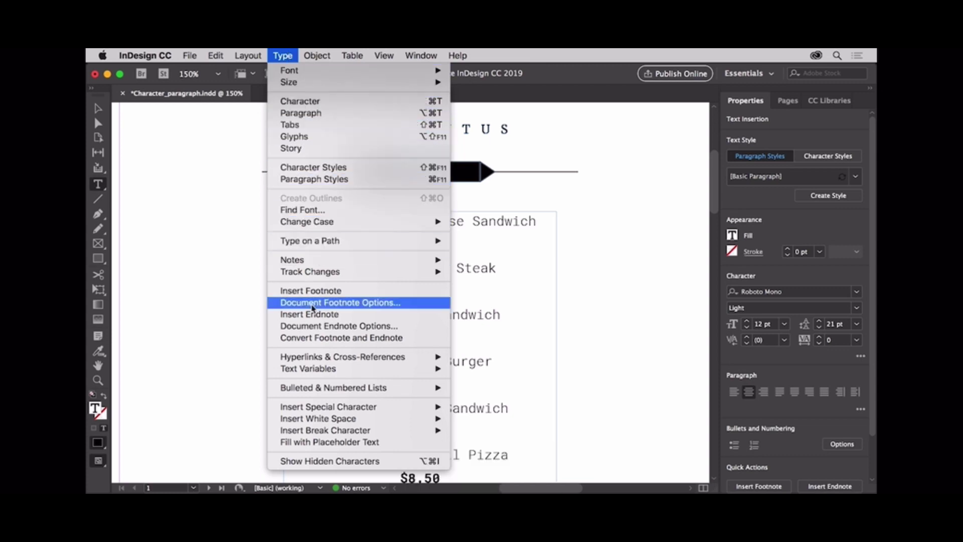
click(337, 468)
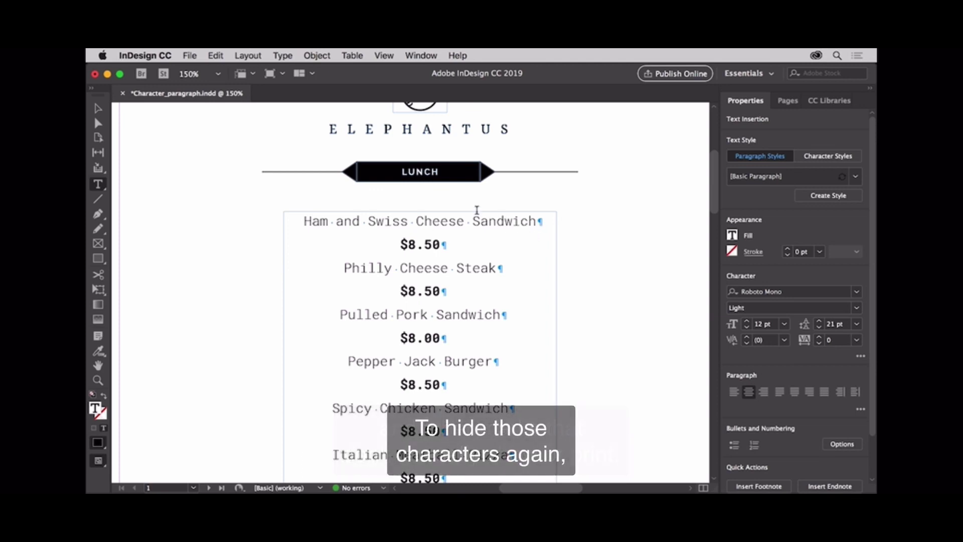
Step: Turn hidden characters off again via Type > Hide Hidden Characters
click(290, 58)
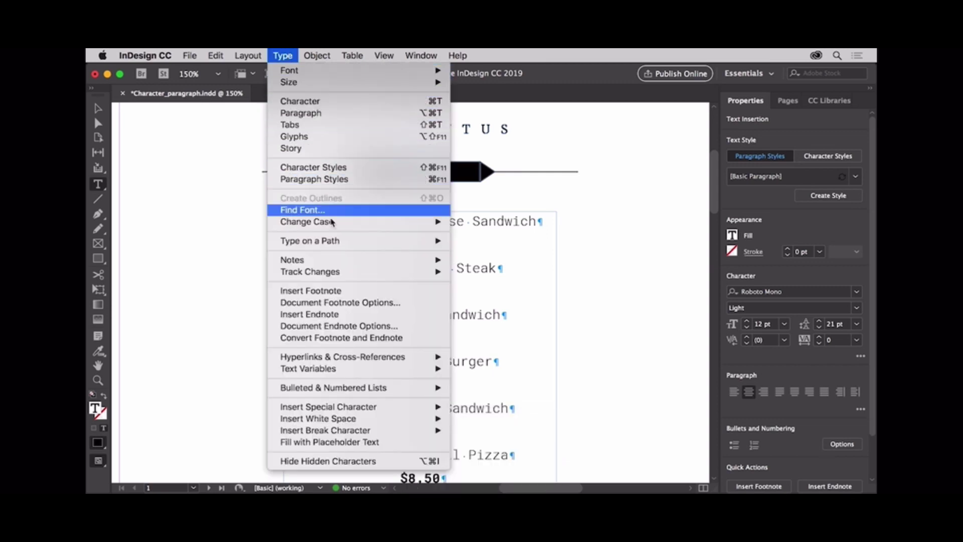
click(322, 462)
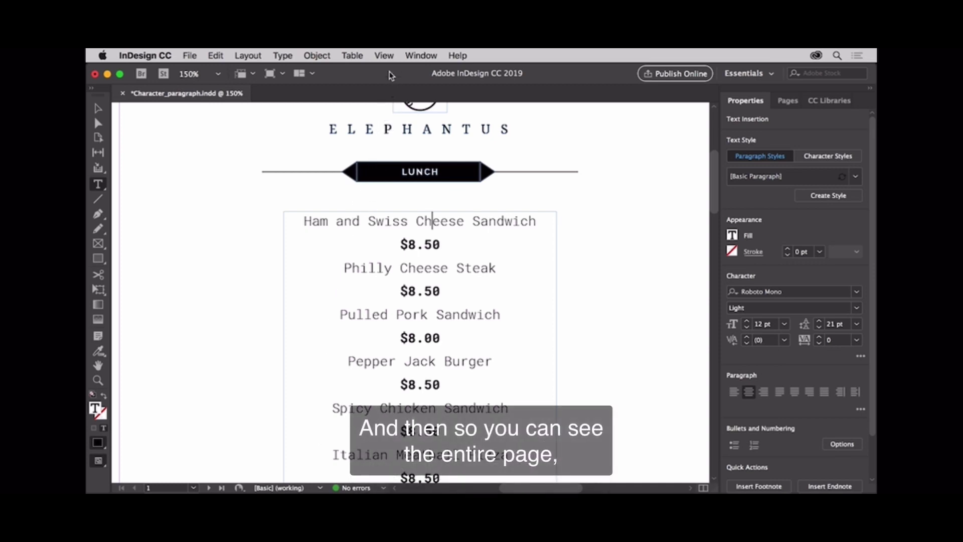
Step: Use View > Fit Page in Window to show the entire centered lunch menu page
click(392, 58)
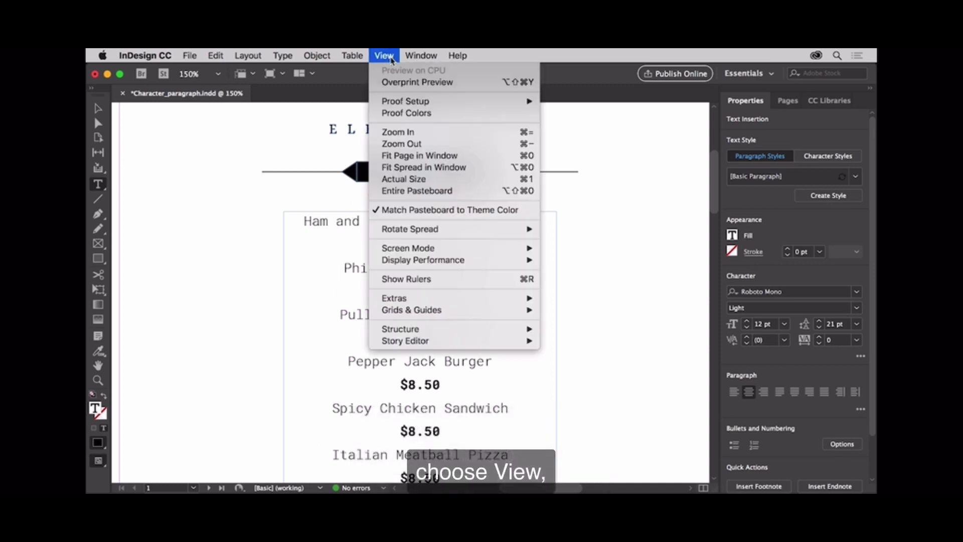
click(457, 156)
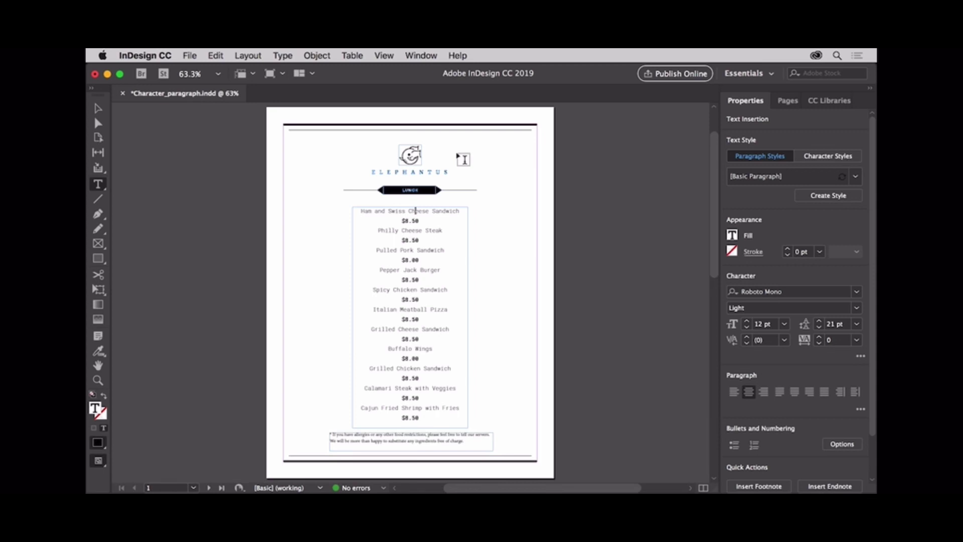